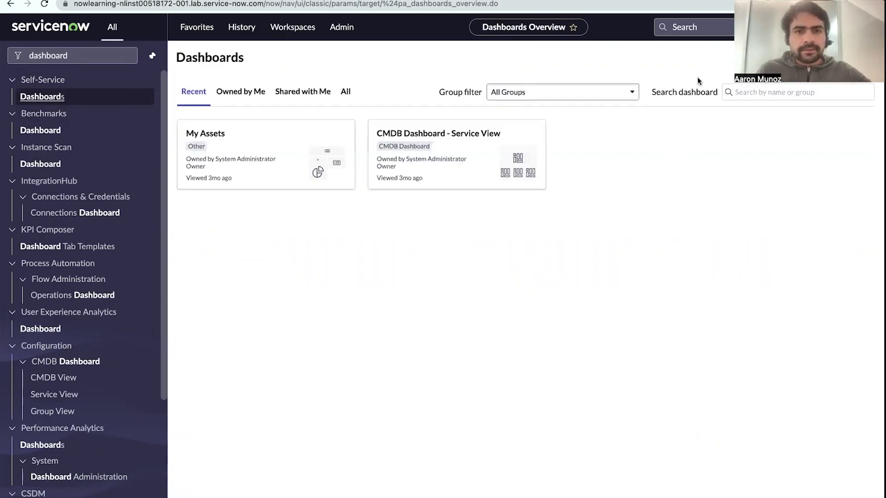
Search all dashboards for "incident" and open the Incident Management dashboard.
left_click(762, 92)
type("i")
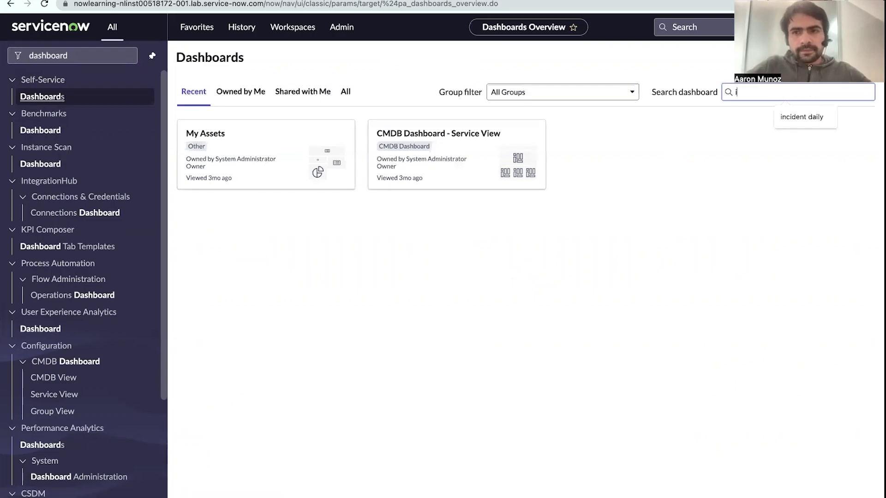
type("ncident")
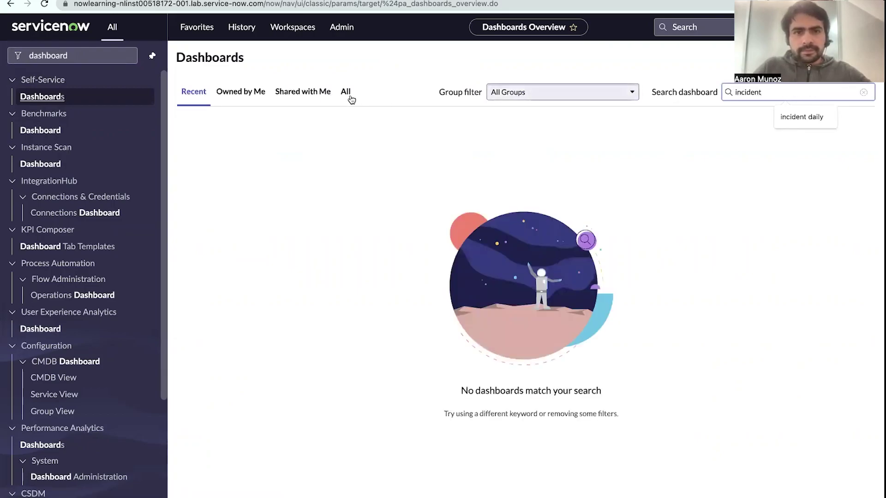
left_click(346, 92)
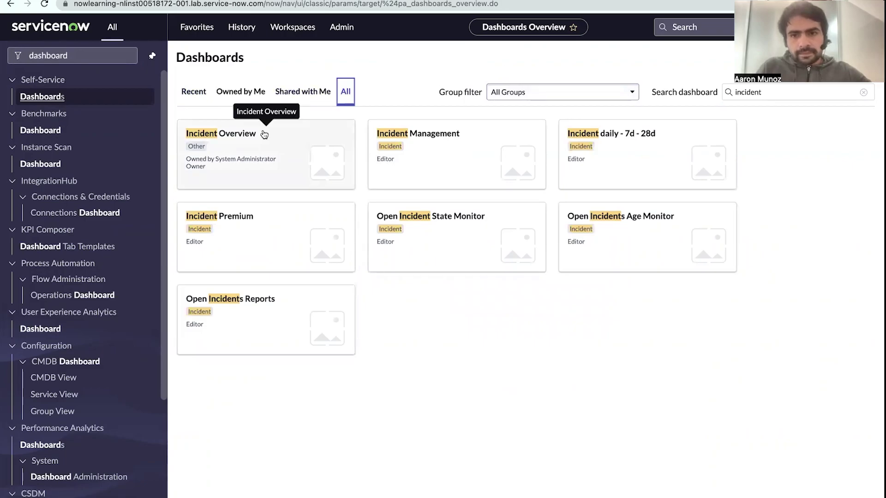
left_click(408, 151)
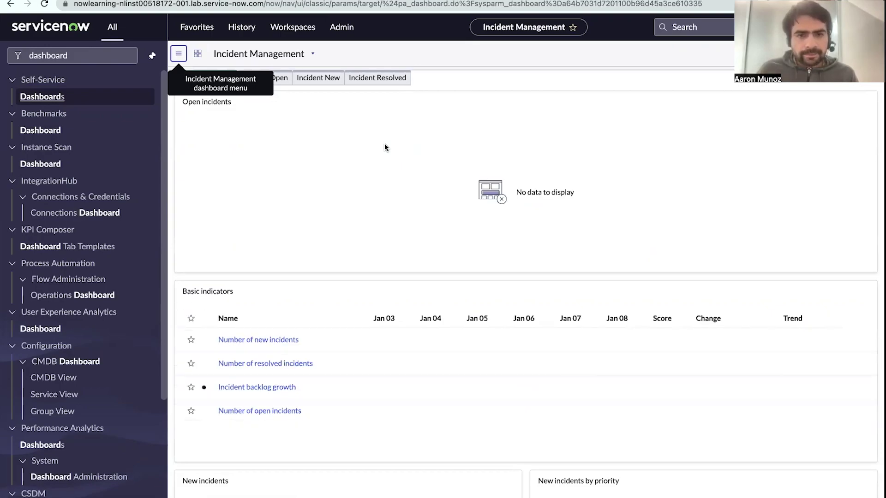
Filter the navigator for "data collect" and open the Performance Analytics Data Collector jobs list.
left_click(84, 56)
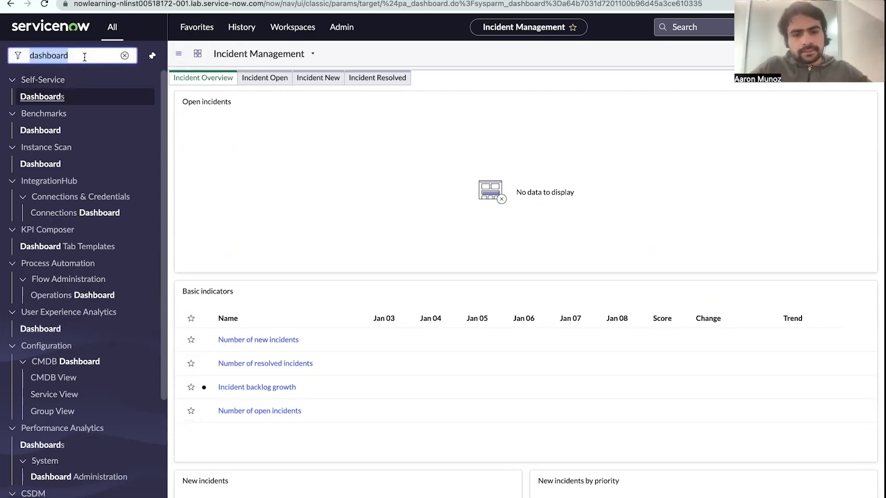
key("BackSpace")
type("data c")
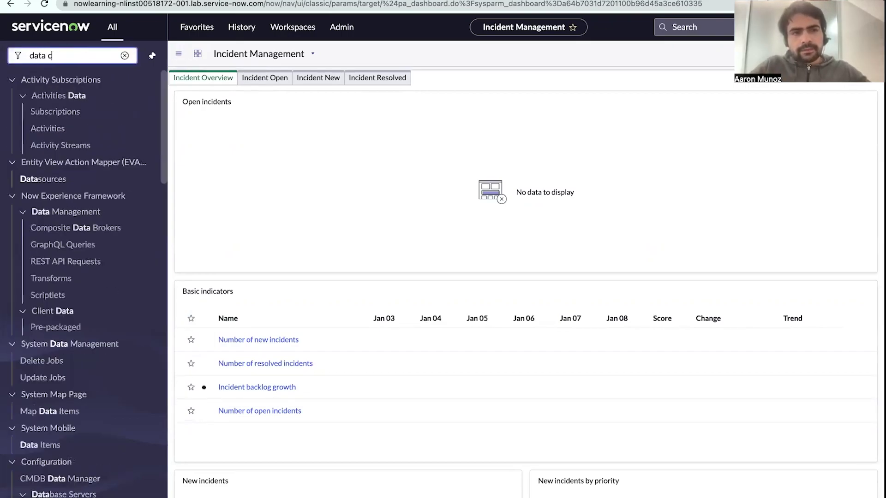
type("ollection")
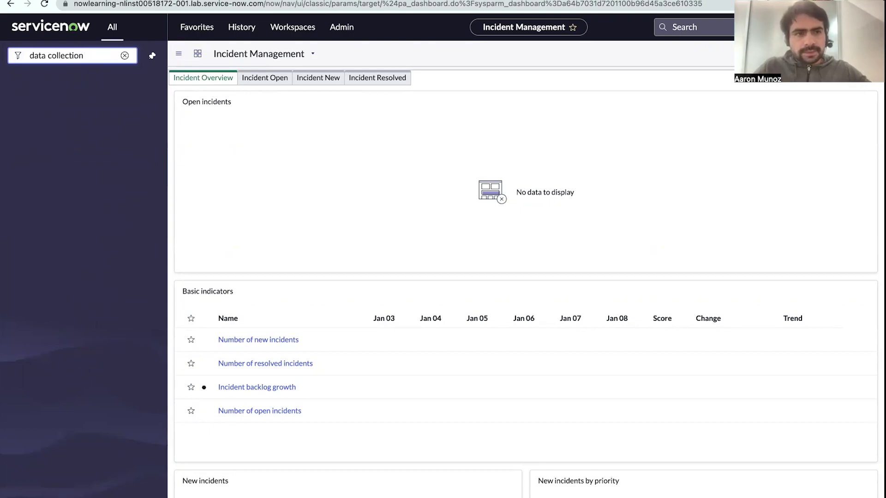
key("BackSpace")
type("n")
key("BackSpace")
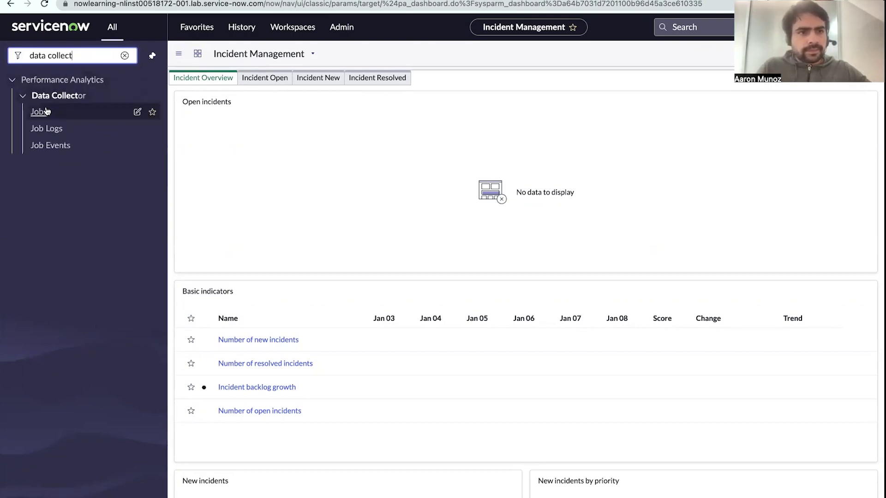
left_click(46, 111)
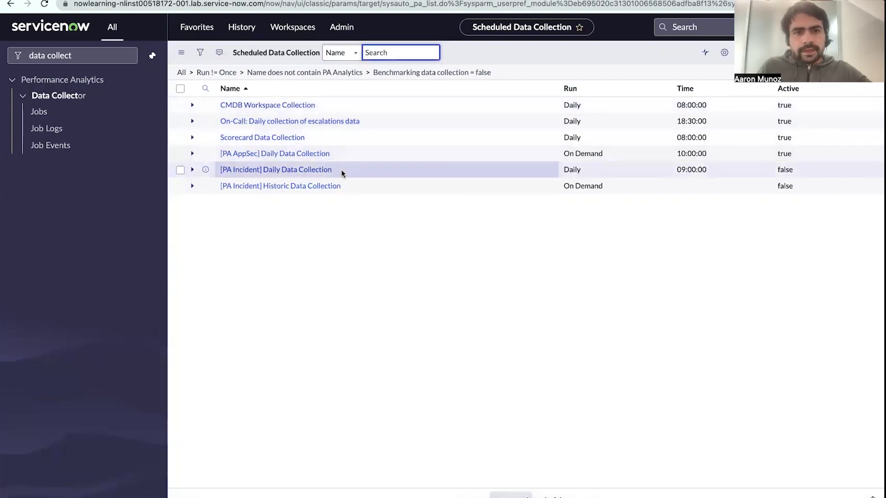
Open the [PA Incident] Daily Data Collection job, set it to active, and update the record.
left_click(298, 174)
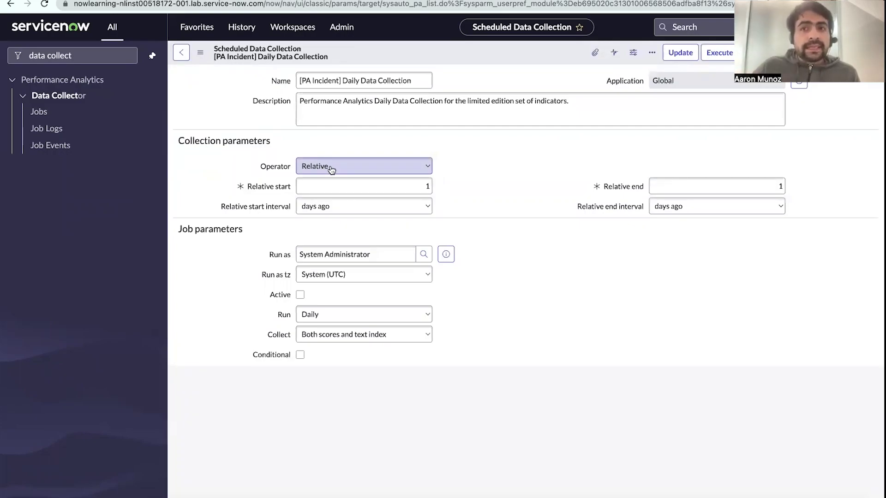
left_click(300, 295)
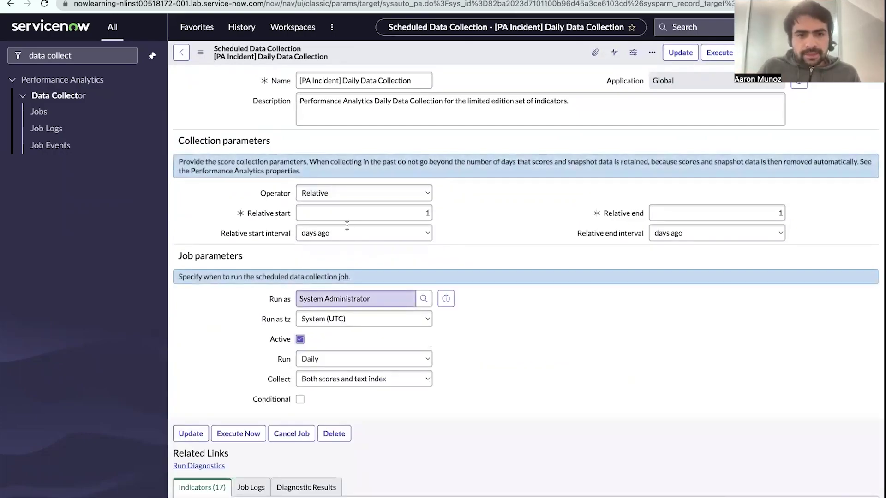
left_click(679, 53)
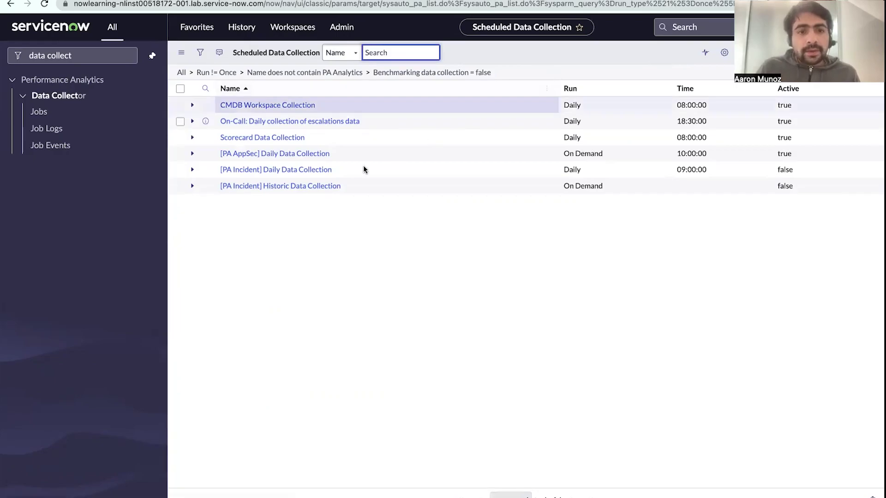
Open the [PA Incident] Historic Data Collection job, review its parameters and indicators, and execute it now.
left_click(278, 186)
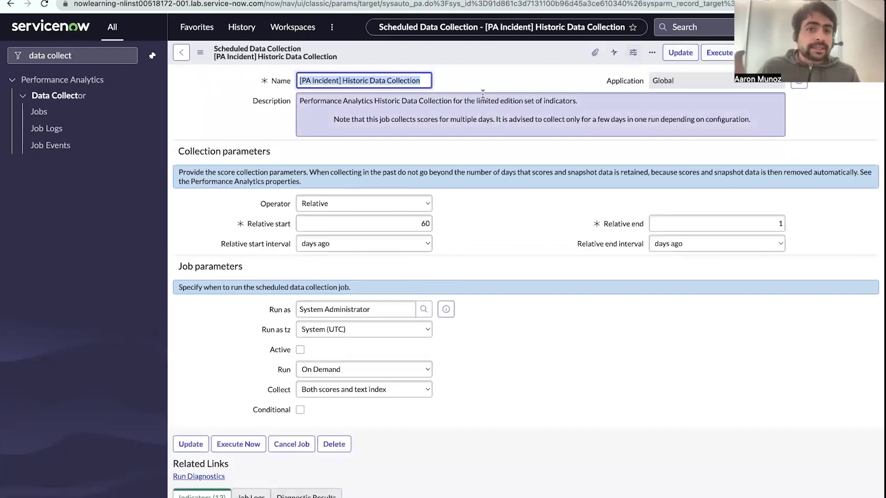
scroll(406, 265, "down", 5)
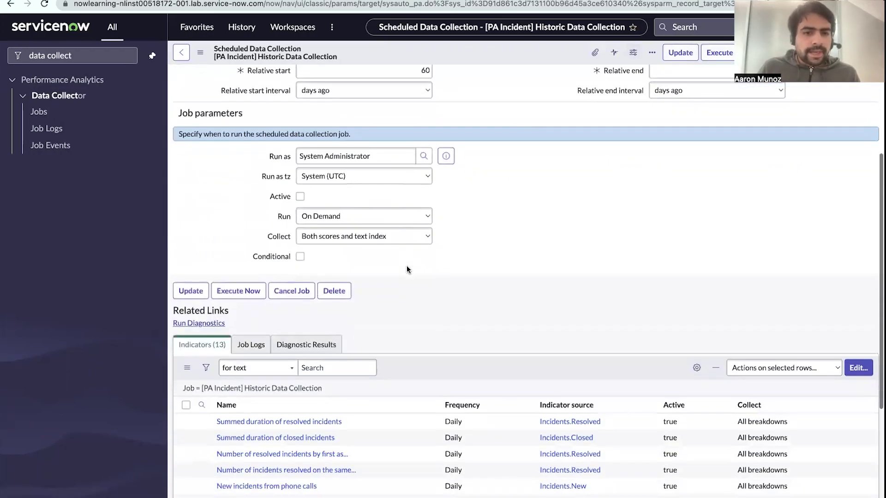
scroll(407, 265, "down", 3)
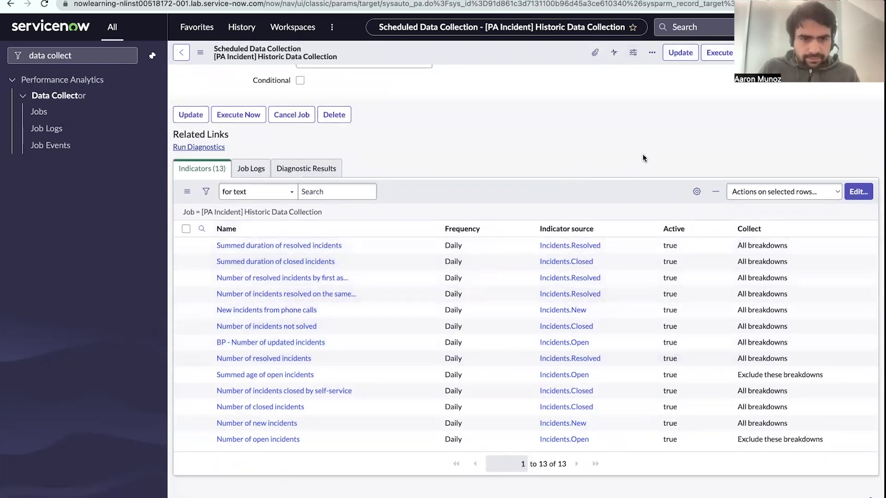
left_click(729, 55)
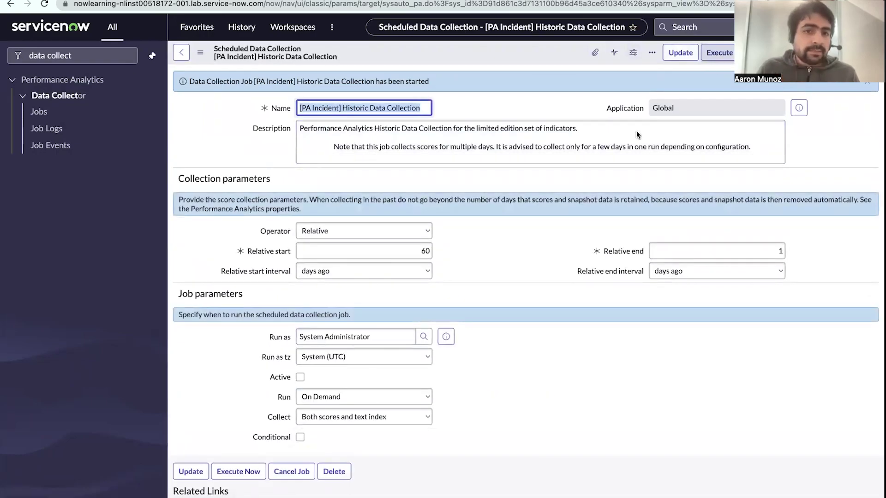
Show the historic collection job's logs and refresh the log list repeatedly to follow the run's progress.
scroll(485, 363, "down", 5)
scroll(480, 358, "down", 2)
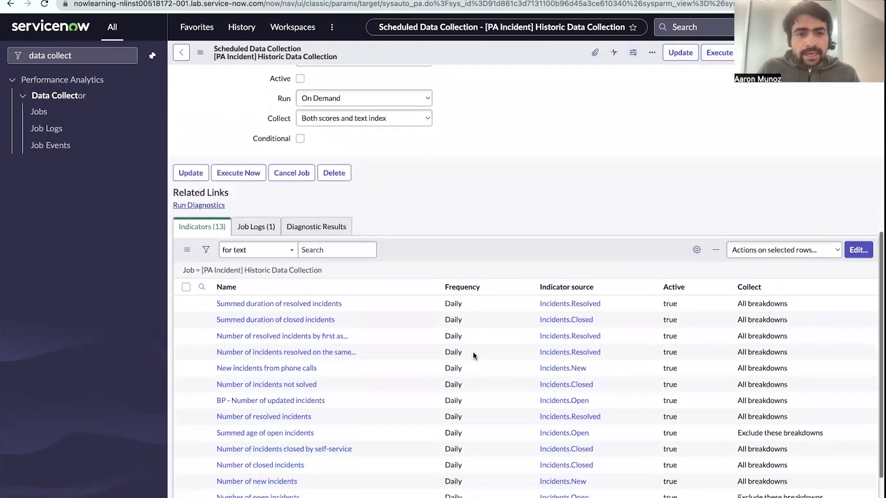
left_click(254, 227)
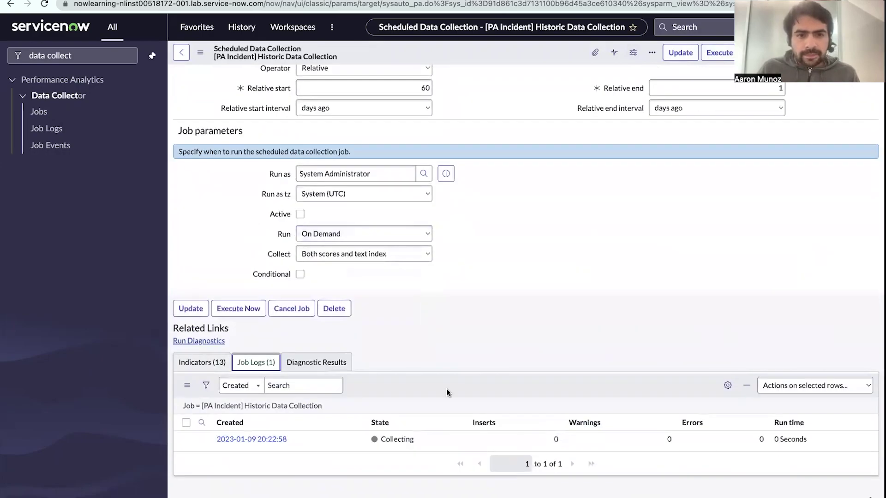
right_click(496, 390)
left_click(514, 408)
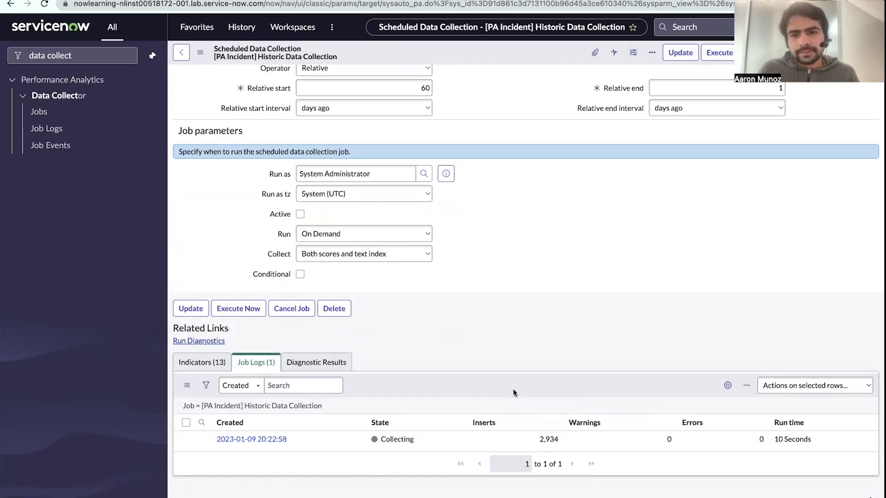
right_click(514, 392)
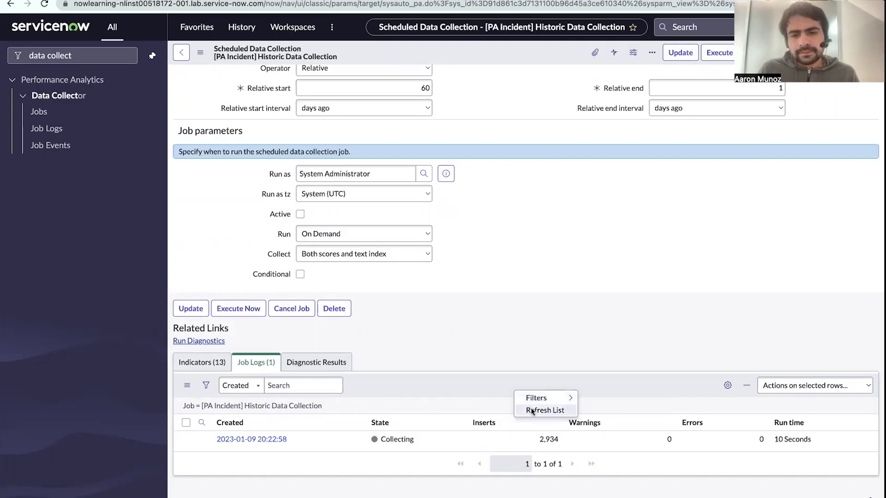
left_click(532, 410)
right_click(504, 392)
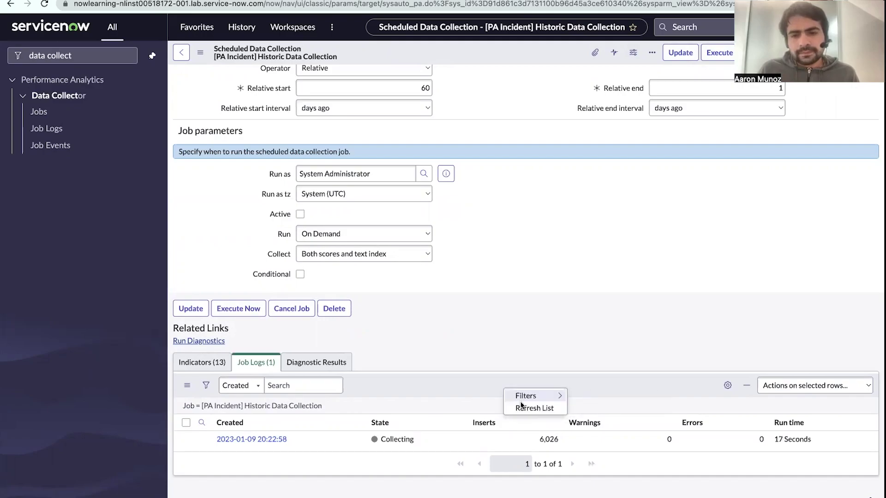
left_click(522, 407)
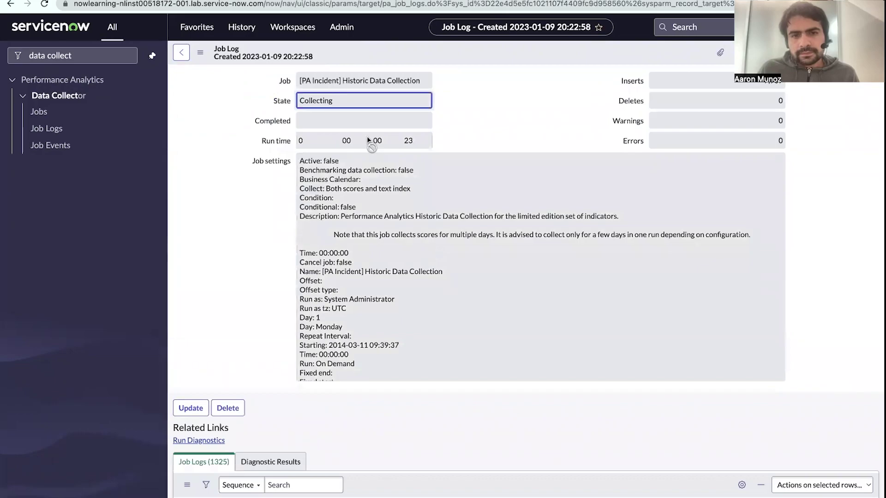
Return from the job log record to the historic collection job and refresh its log list to check the collection state.
scroll(367, 137, "left", 5)
scroll(405, 341, "down", 5)
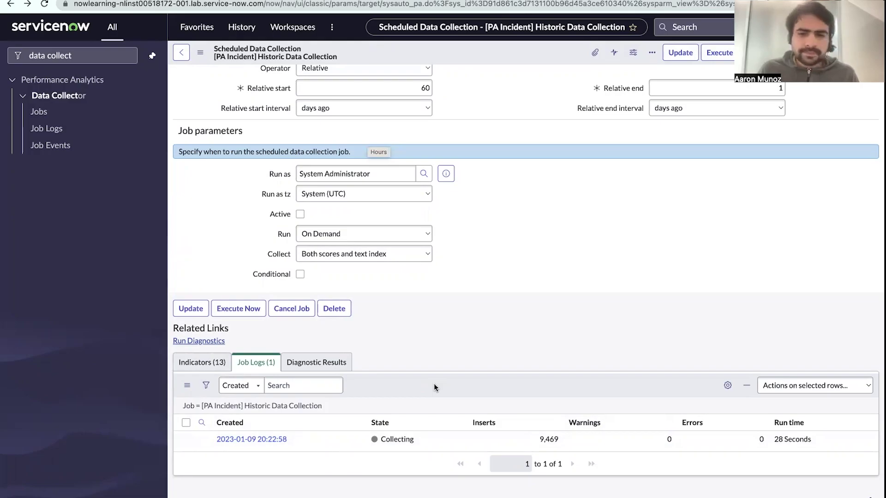
right_click(459, 384)
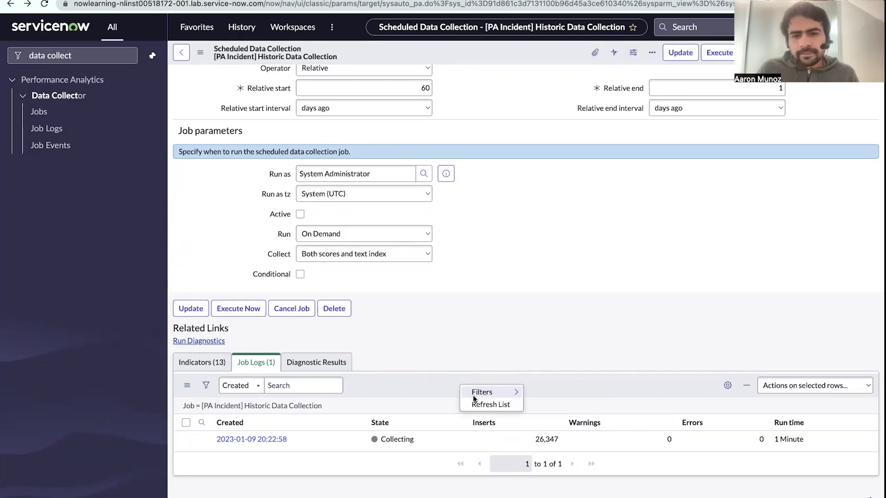
left_click(476, 404)
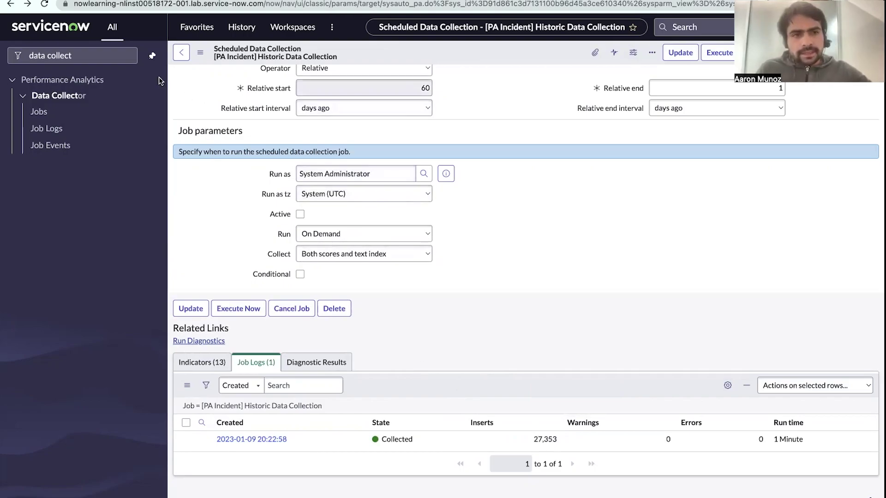
Filter the navigator for "dashboard", open the Self-Service dashboards overview, and reopen the Incident Management dashboard.
double_click(112, 56)
key("super+a")
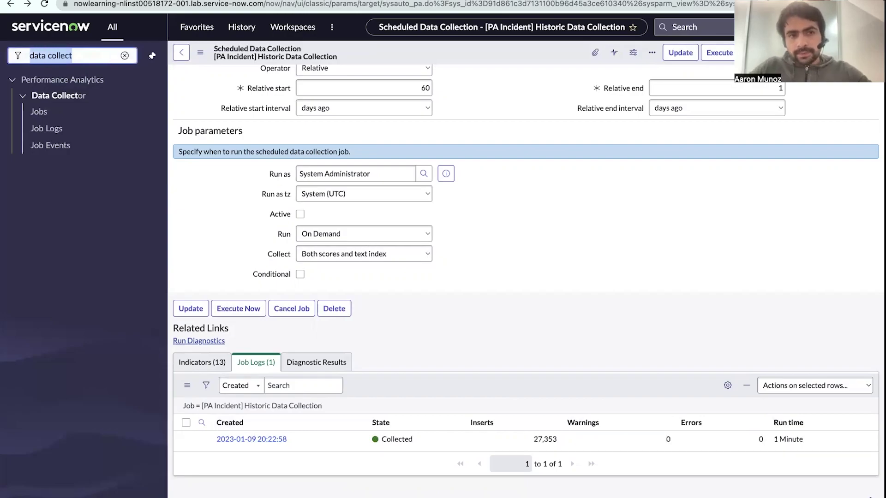
type("dashboa")
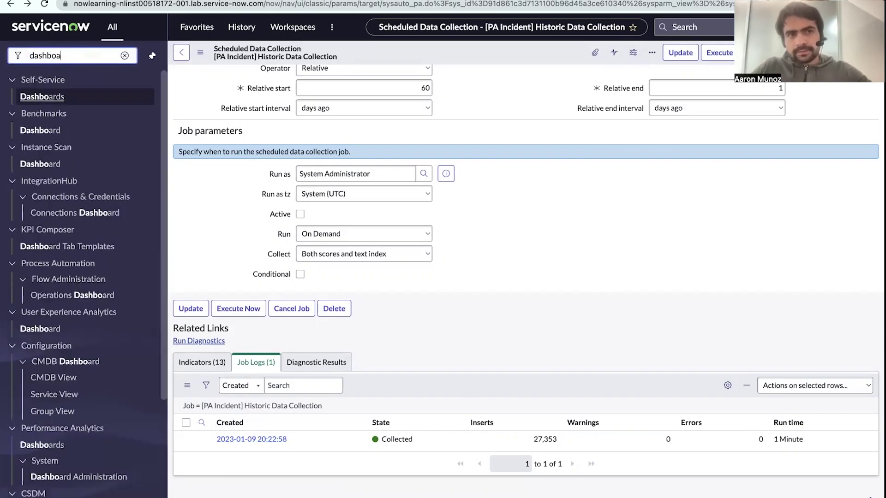
type("rd")
left_click(60, 100)
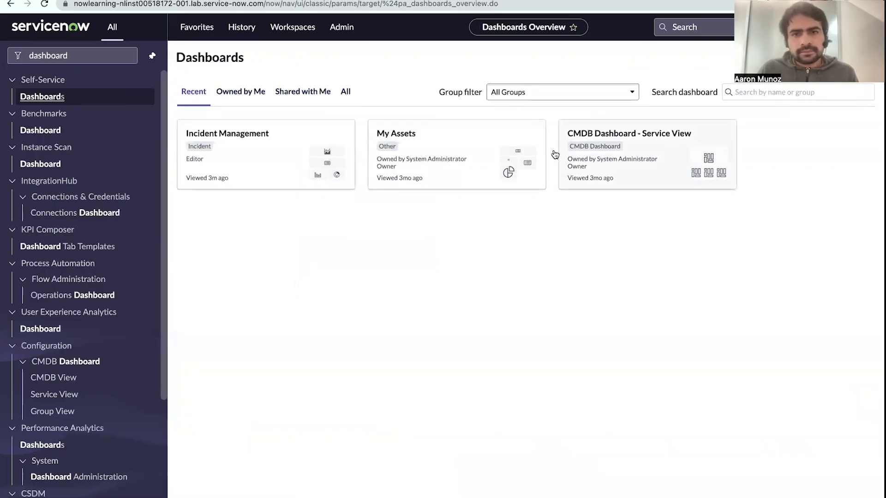
left_click(270, 148)
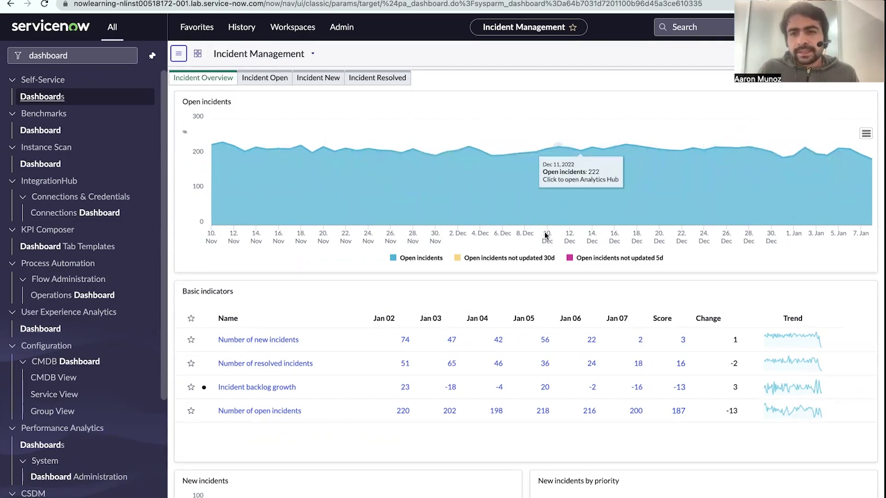
Review the Incident Overview widgets, open the December 3, 2022 point of the Open incidents chart in Analytics Hub, and show its breakdowns.
scroll(426, 331, "down", 2)
scroll(293, 293, "down", 2)
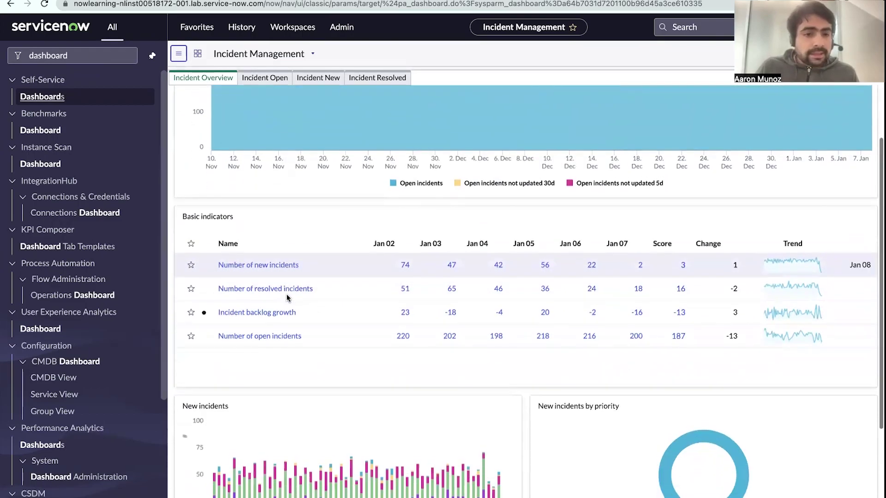
scroll(287, 298, "down", 3)
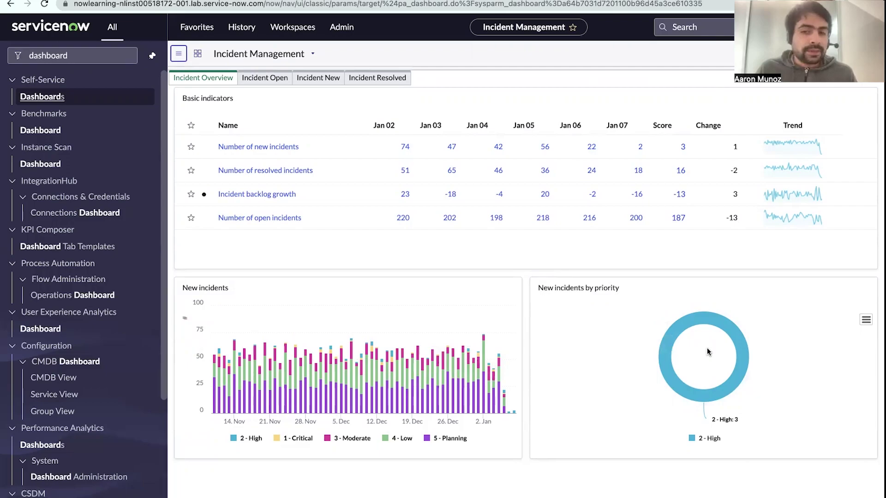
mouse_move(676, 339)
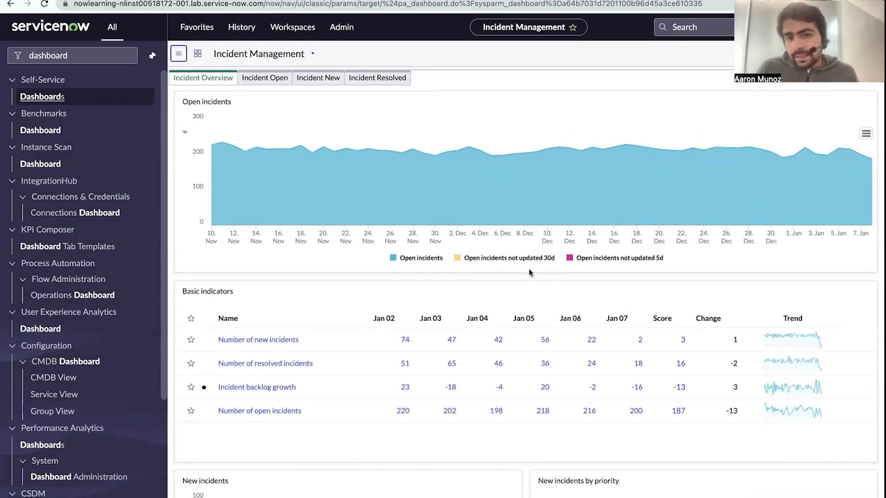
mouse_move(470, 149)
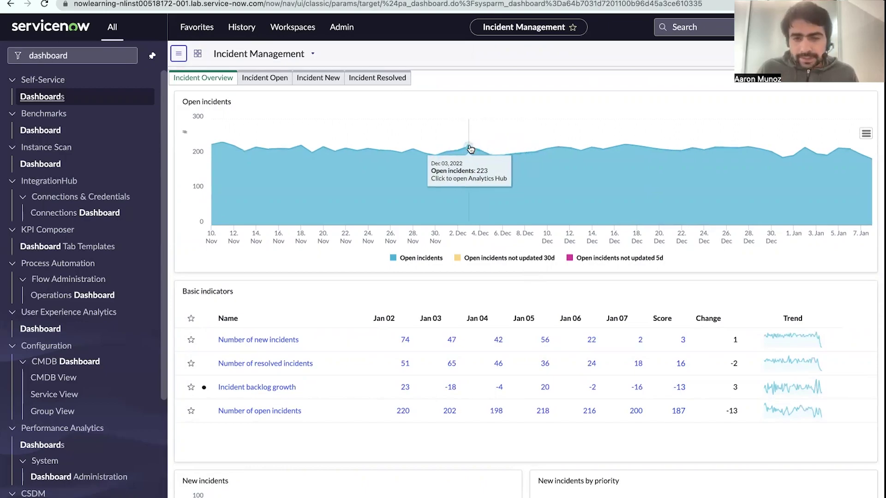
left_click(471, 149)
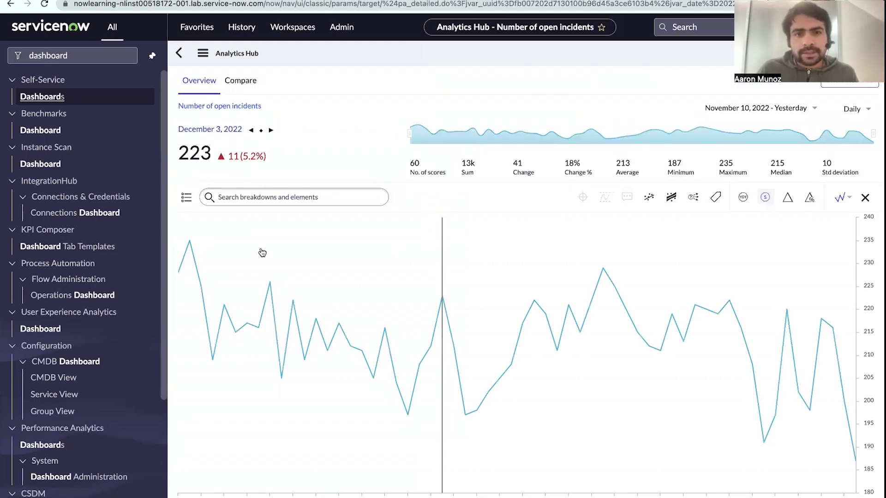
left_click(186, 199)
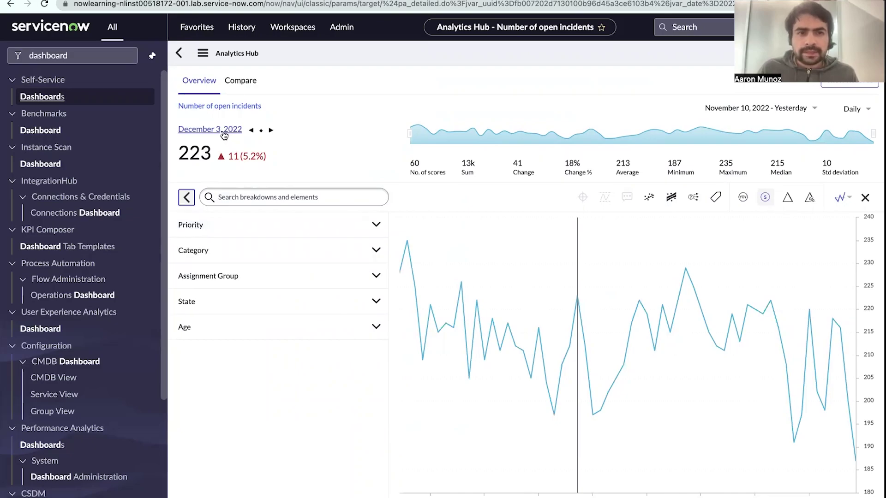
Break down the number of open incidents by Priority to review the element scores, and hide the breakdowns again.
left_click(197, 226)
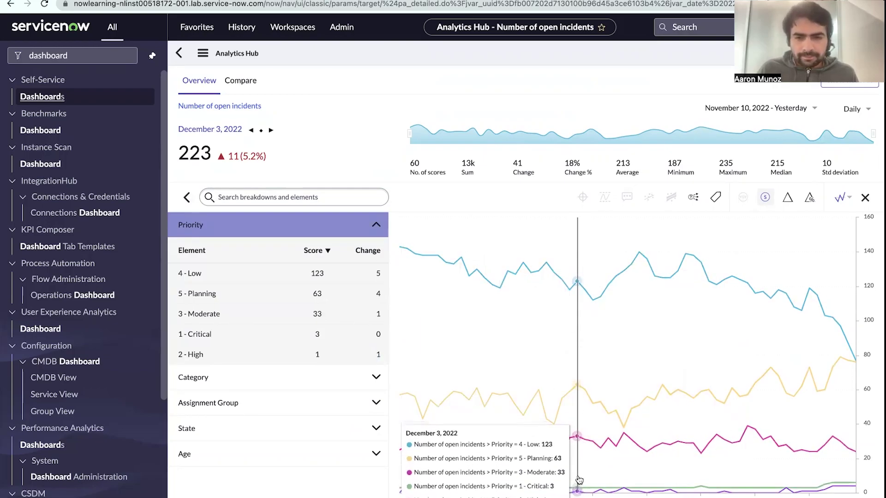
left_click(187, 197)
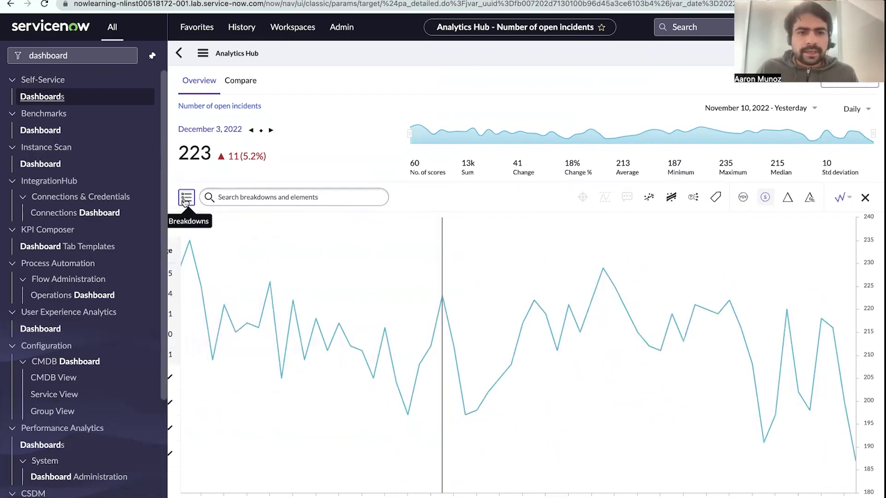
Preview the forecast and the data point labels on the open incidents chart, and turn both off again.
left_click(693, 197)
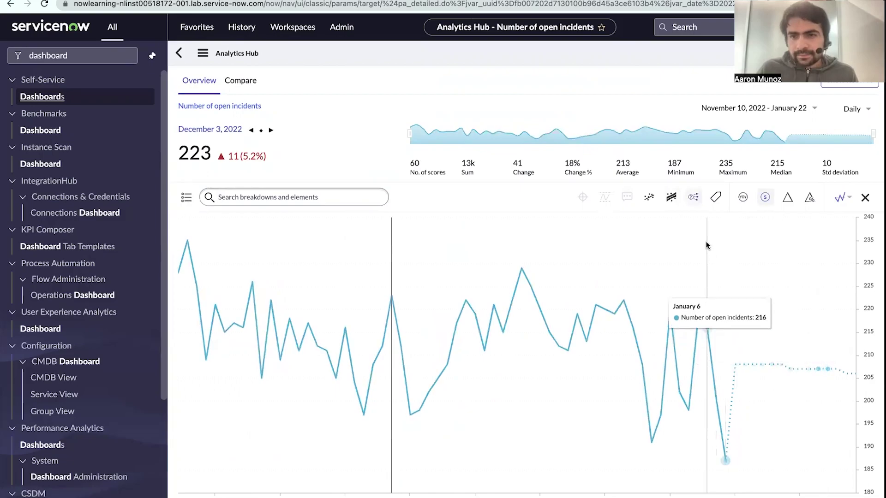
left_click(711, 200)
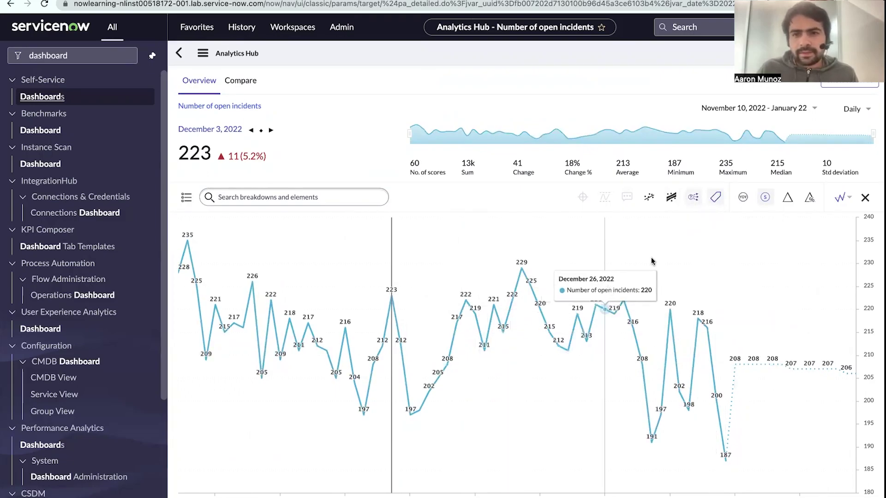
left_click(713, 198)
left_click(694, 198)
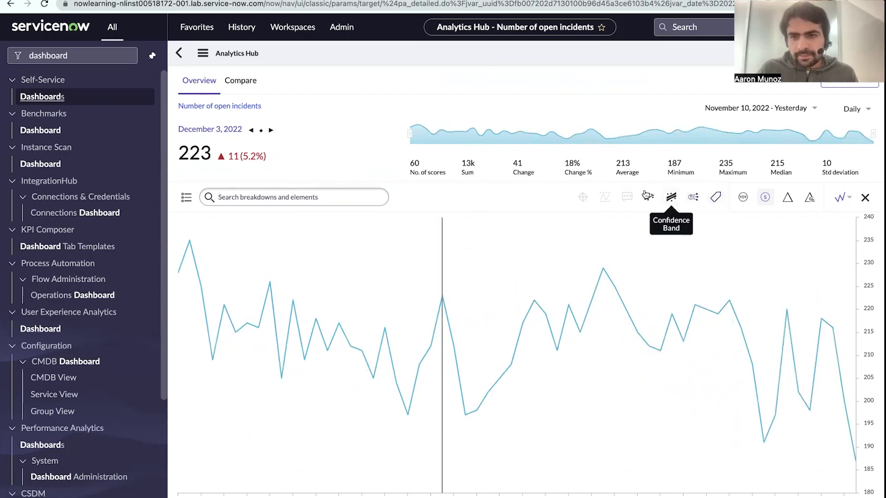
Overlay the trend line and the confidence band on the number of open incidents chart.
left_click(649, 198)
left_click(672, 197)
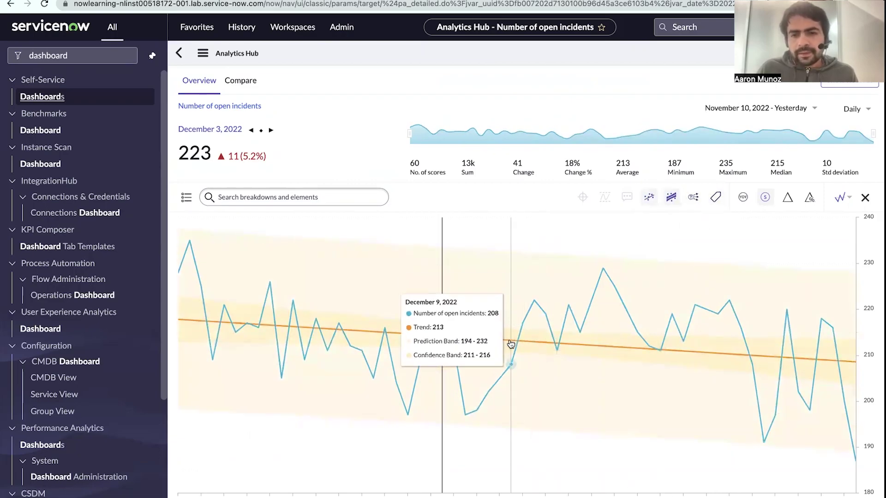